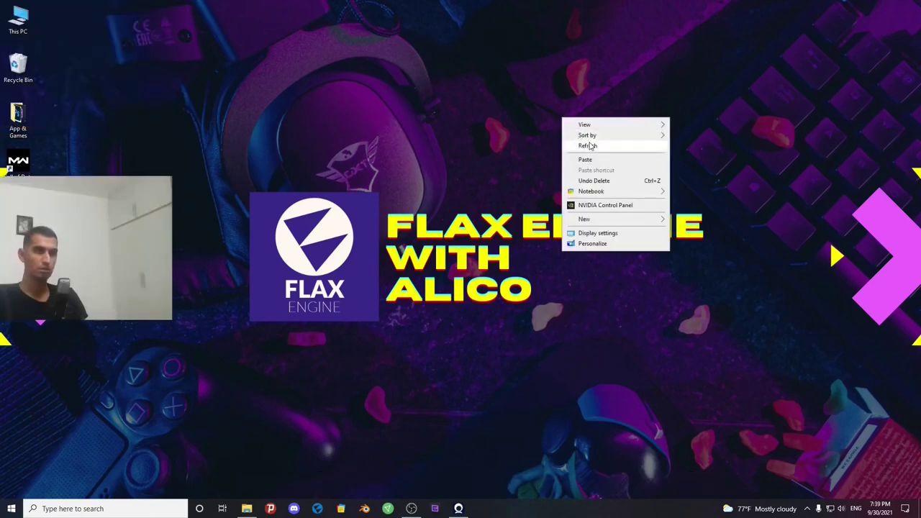
Step: Create a new Basic Scene project named 'new' from the launcher's Projects library
left_click(589, 147)
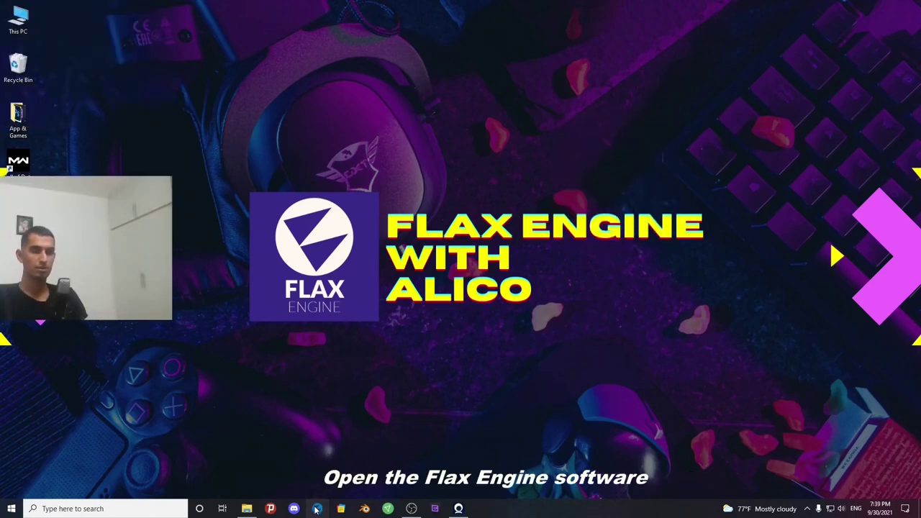
left_click(184, 271)
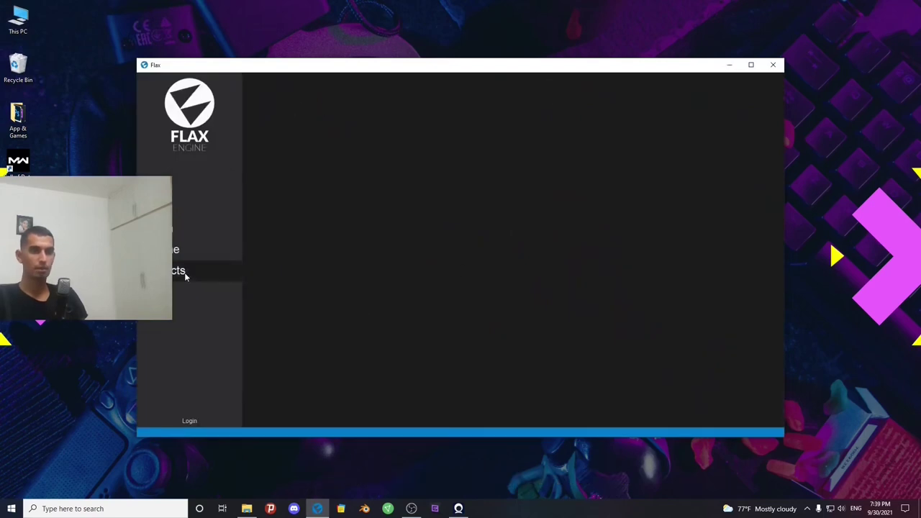
left_click(681, 97)
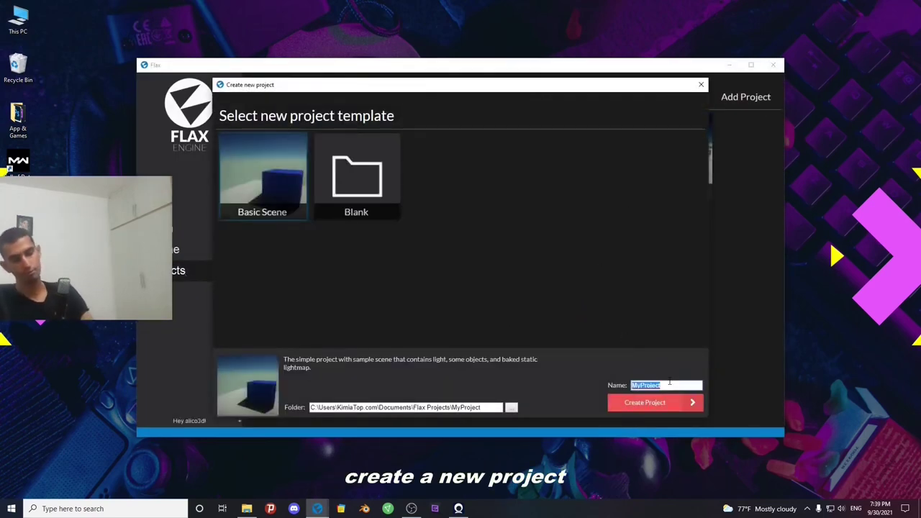
type("t")
type("ew")
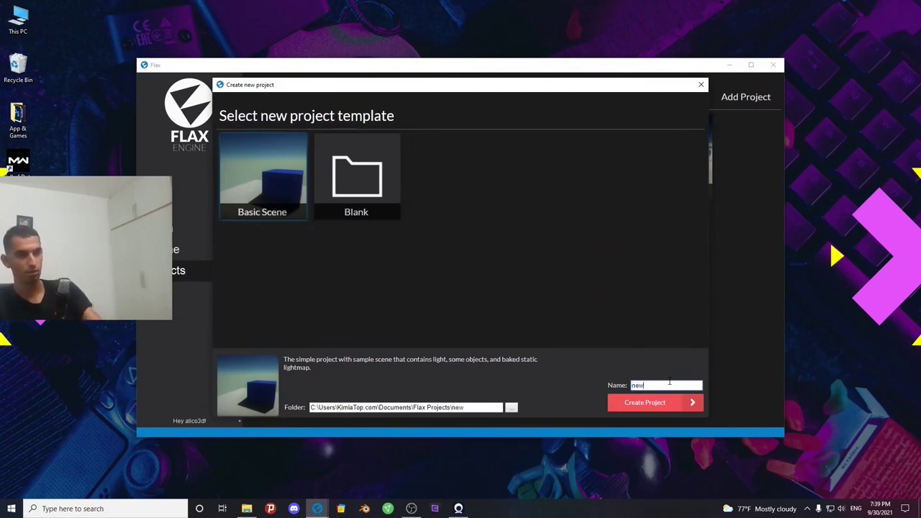
left_click(669, 404)
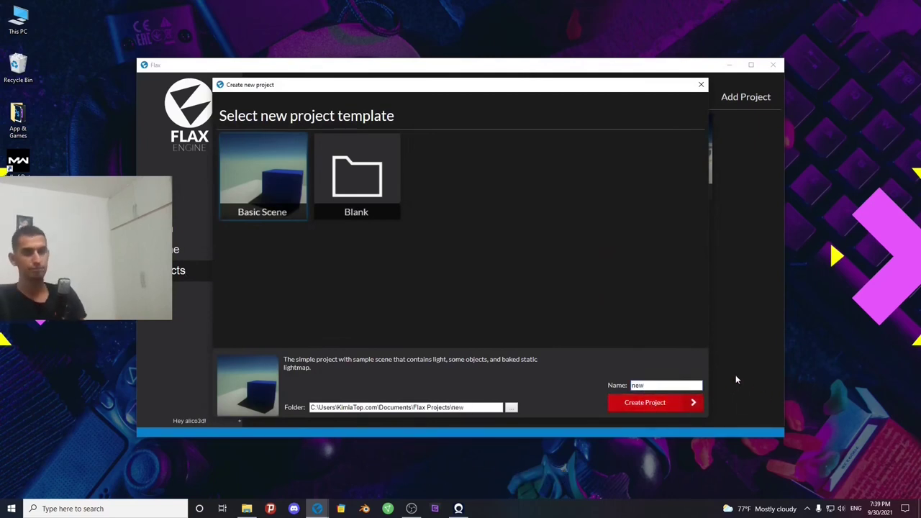
left_click(426, 287)
Step: Open the 'new' project in the Flax editor
left_click(426, 287)
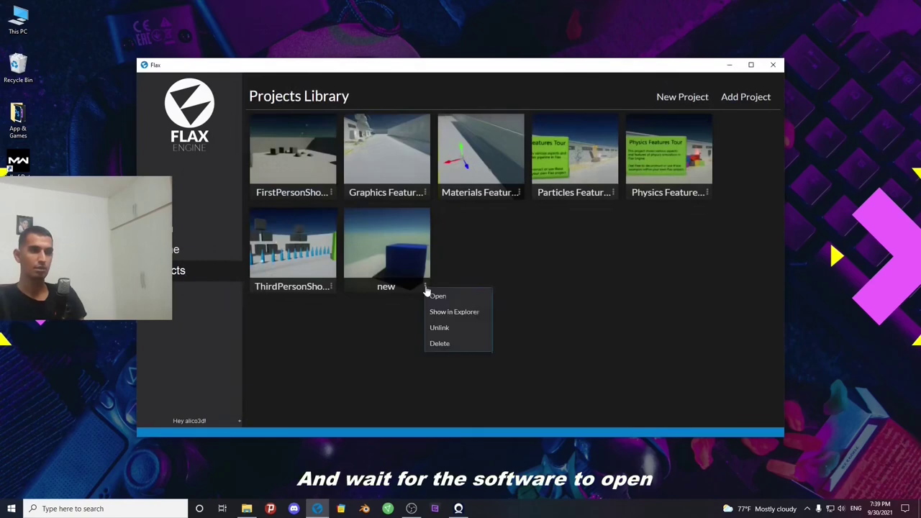
left_click(438, 296)
left_click(727, 66)
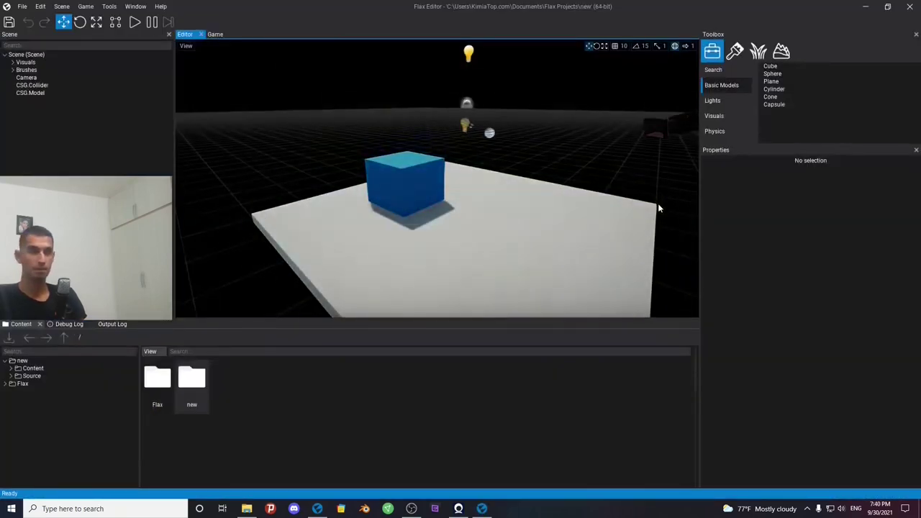
Step: Create a folder named Pbr inside the project's Content folder
double_click(147, 384)
double_click(171, 400)
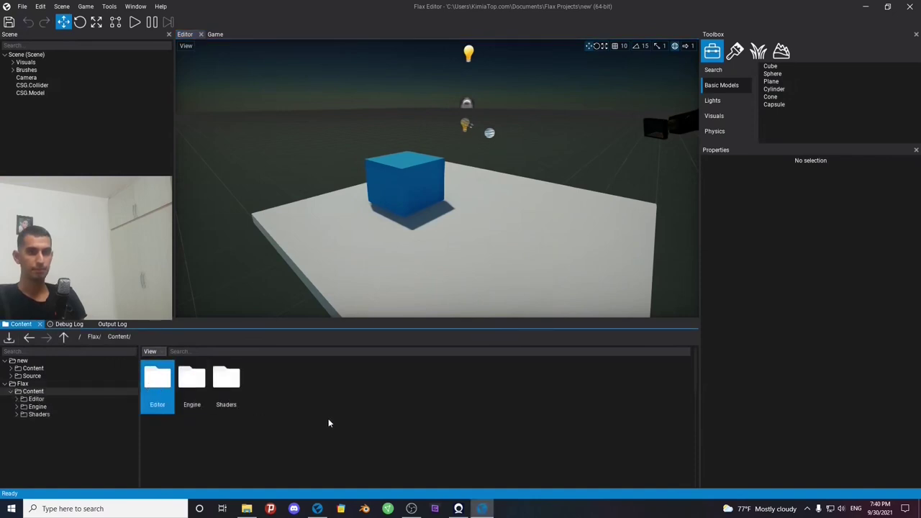
left_click(43, 384)
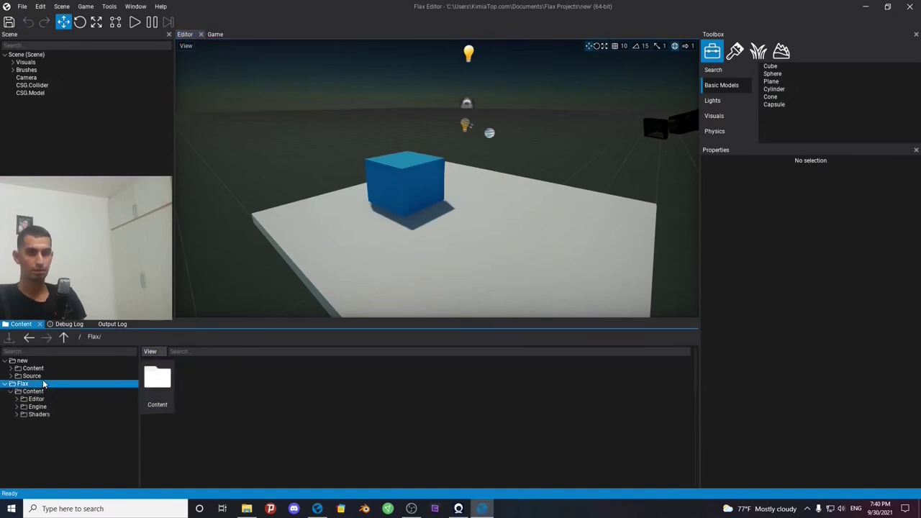
key("Up")
key("Up")
key("Up")
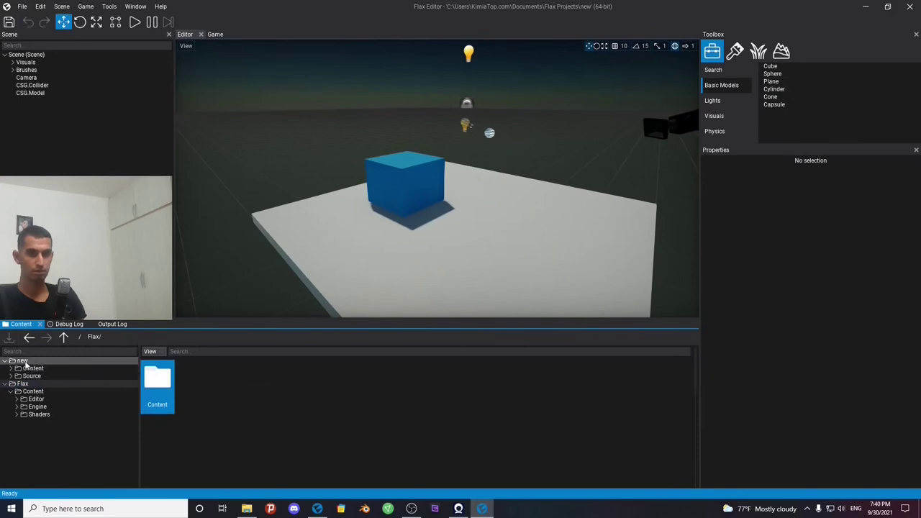
double_click(157, 378)
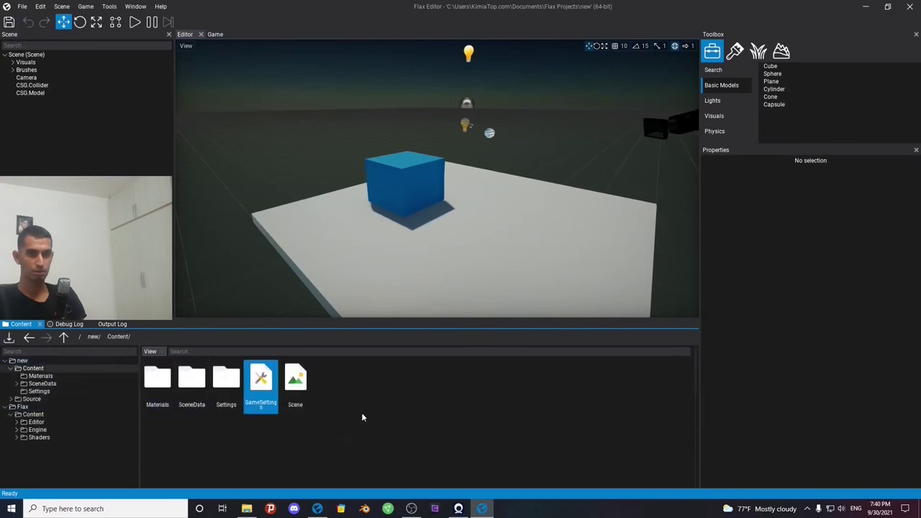
right_click(387, 388)
left_click(419, 439)
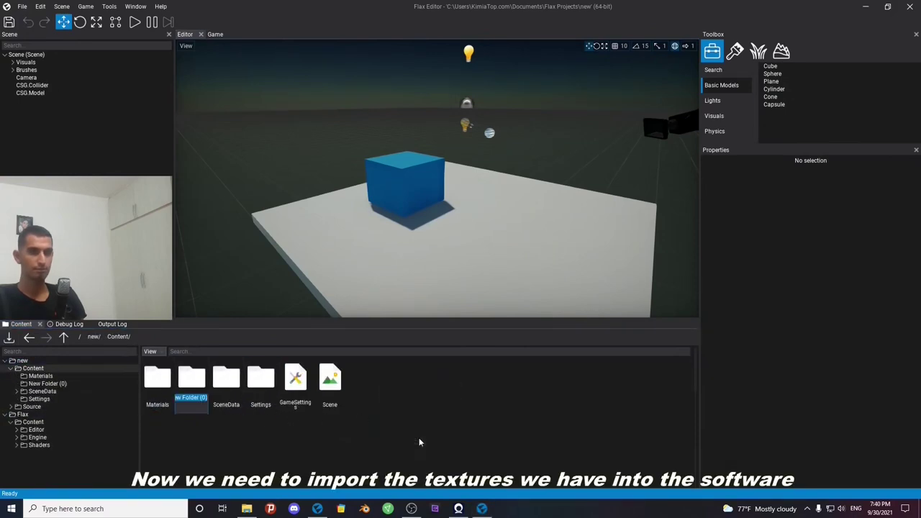
type("Pbr")
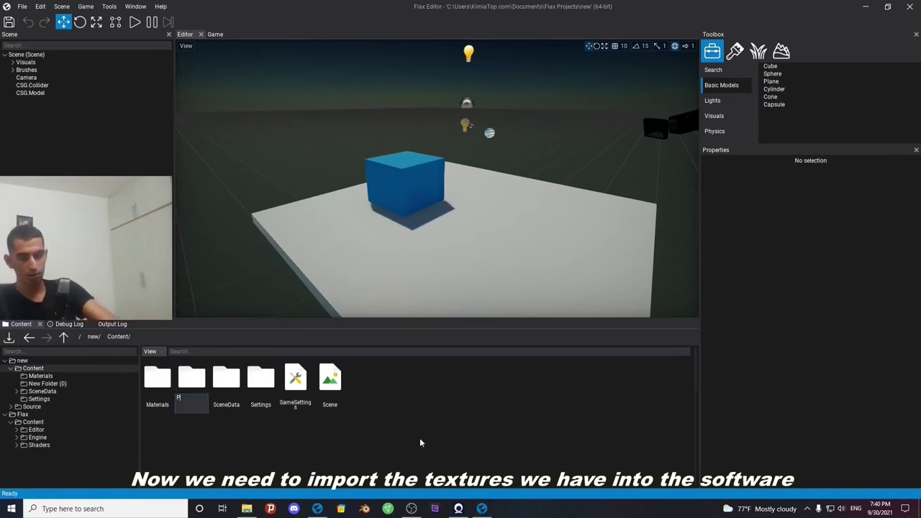
key("Return")
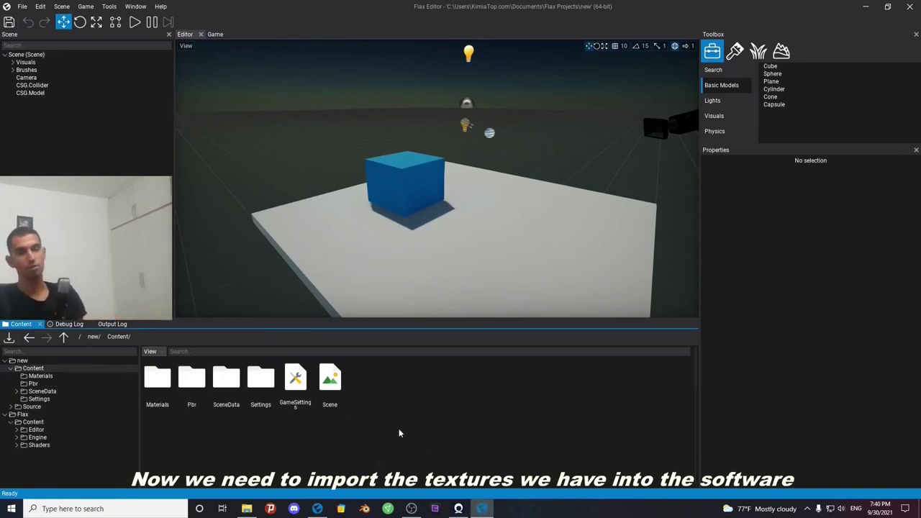
Step: Drag the four SeasideRocks textures from File Explorer into the Pbr folder
double_click(192, 376)
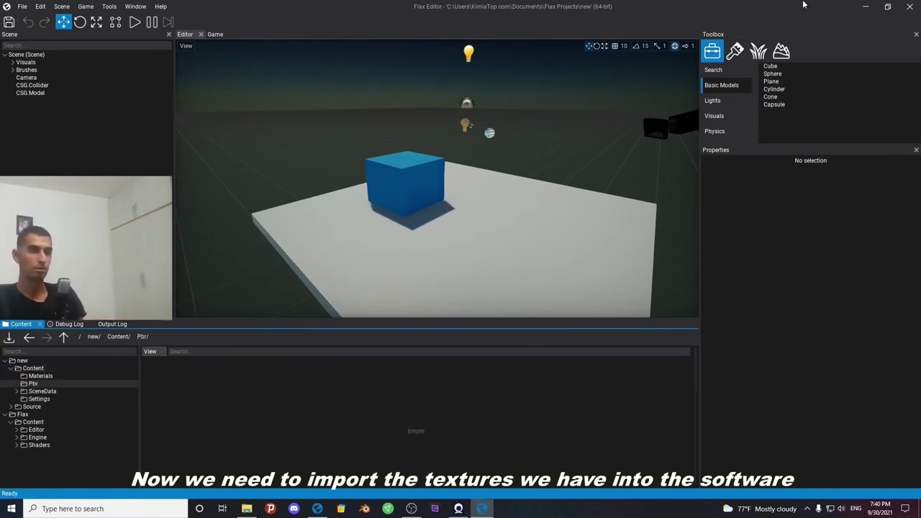
left_click(863, 6)
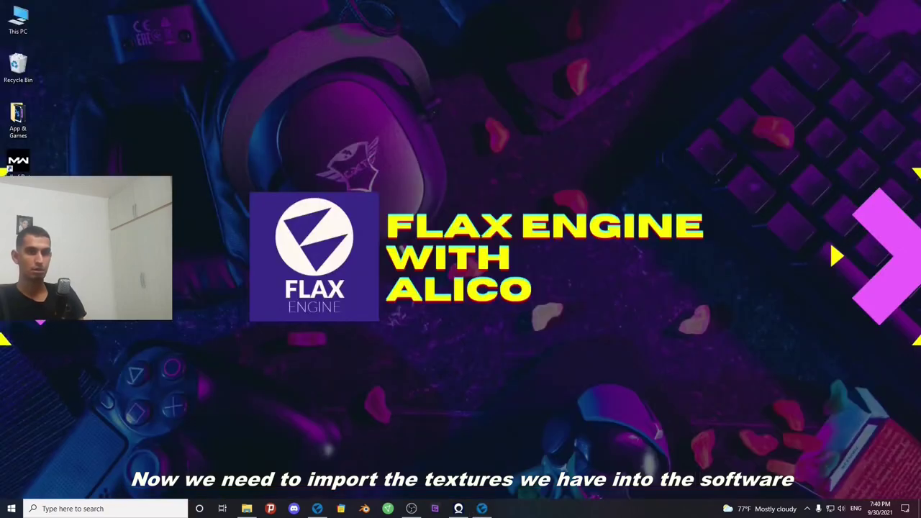
left_click(246, 509)
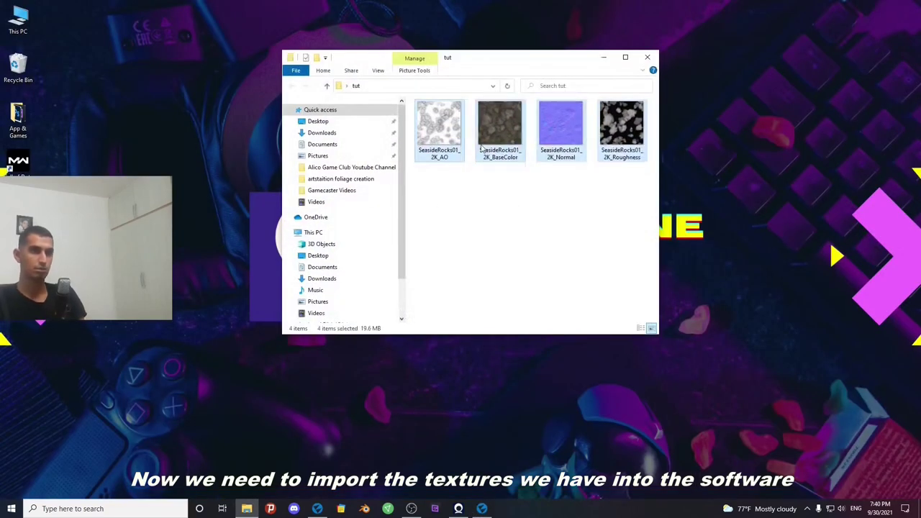
mouse_move(450, 130)
left_mouse_down()
mouse_move(584, 296)
mouse_move(442, 446)
mouse_move(429, 431)
left_mouse_up()
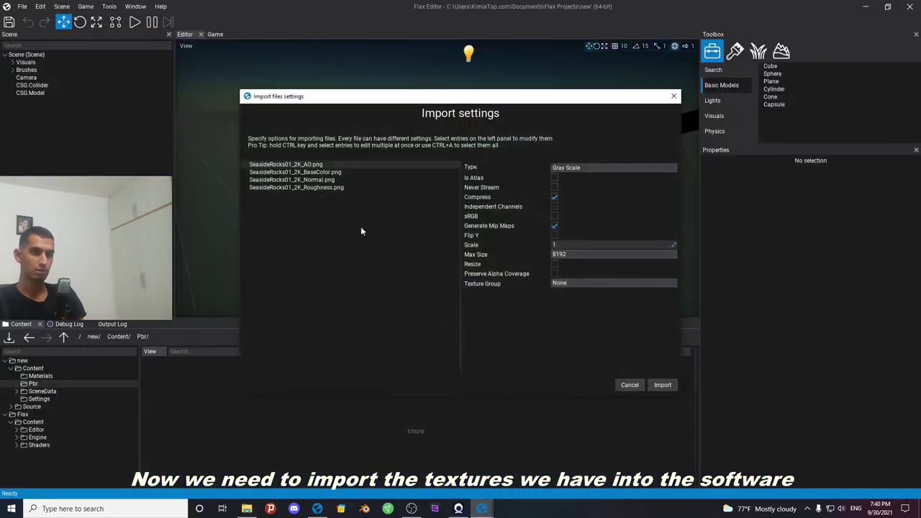
Step: Import all four SeasideRocks01 textures with Compress unchecked
key("ctrl+a")
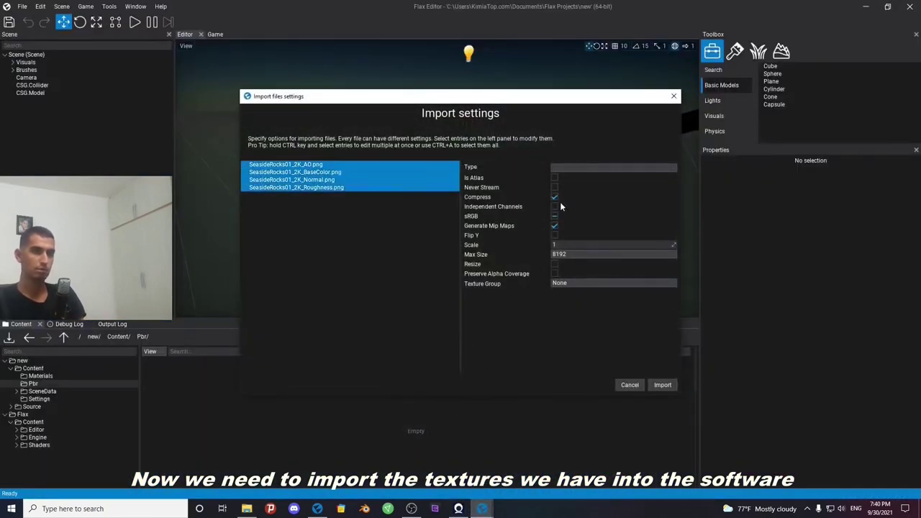
left_click(555, 197)
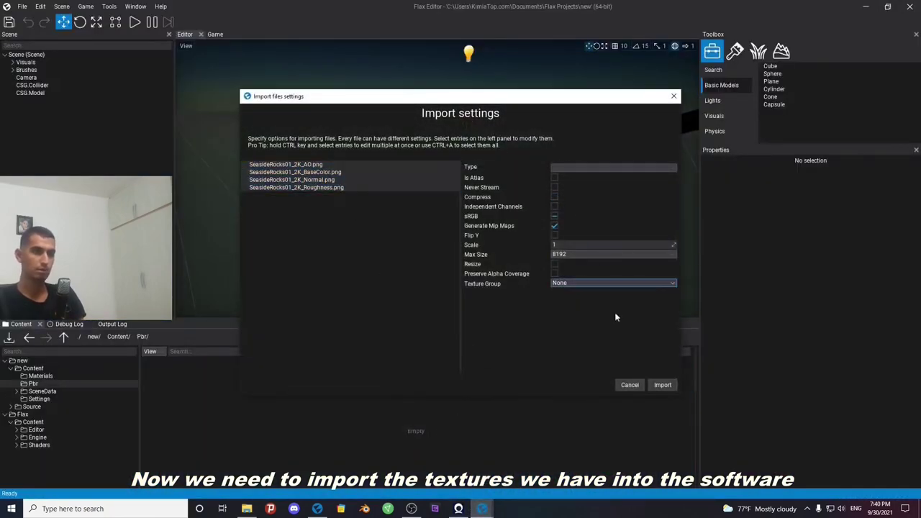
left_click(663, 385)
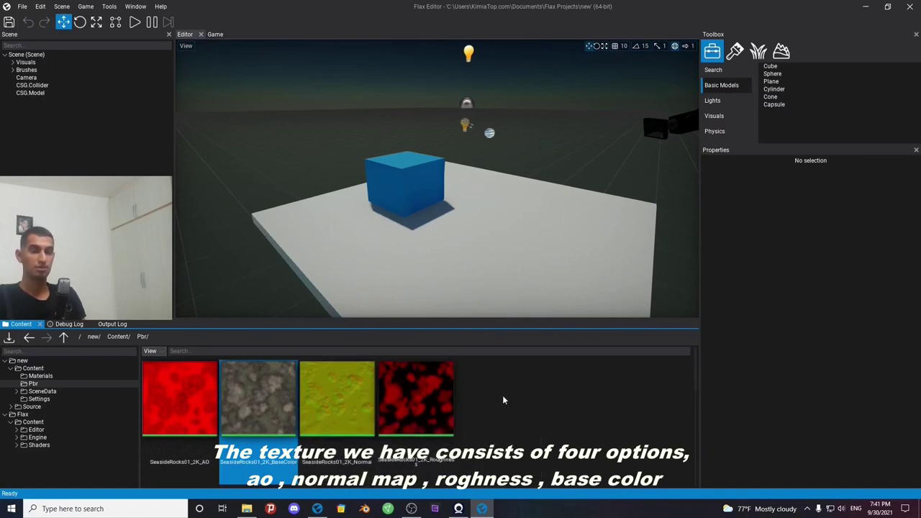
Step: Add a new material named PBR Material in the Pbr folder and open it
right_click(503, 370)
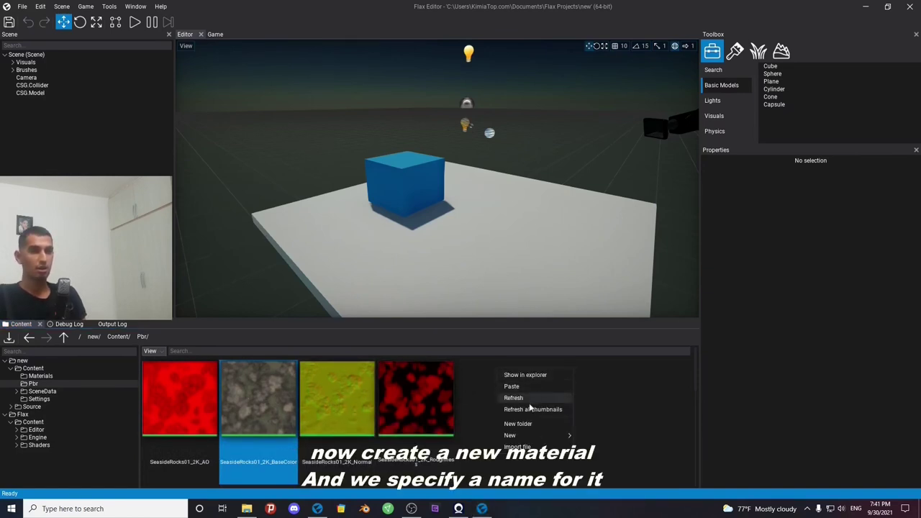
mouse_move(536, 436)
left_click(611, 300)
type("PBR Material")
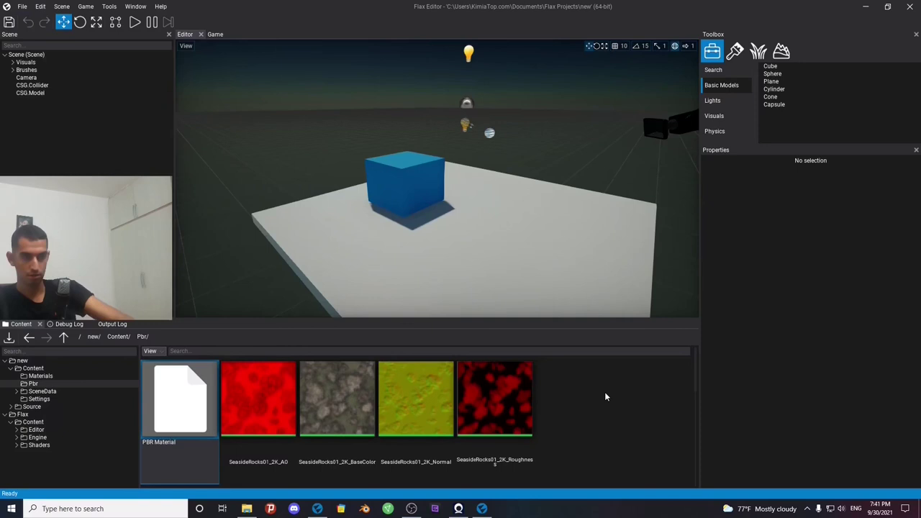
key("Return")
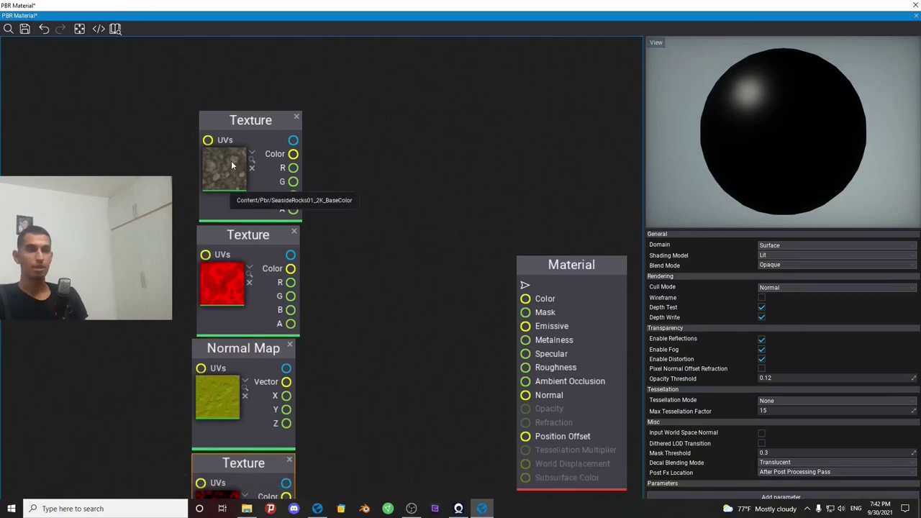
Step: Wire the base colour texture to Color and the AO texture to Ambient Occlusion
left_click_drag(244, 122, 243, 117)
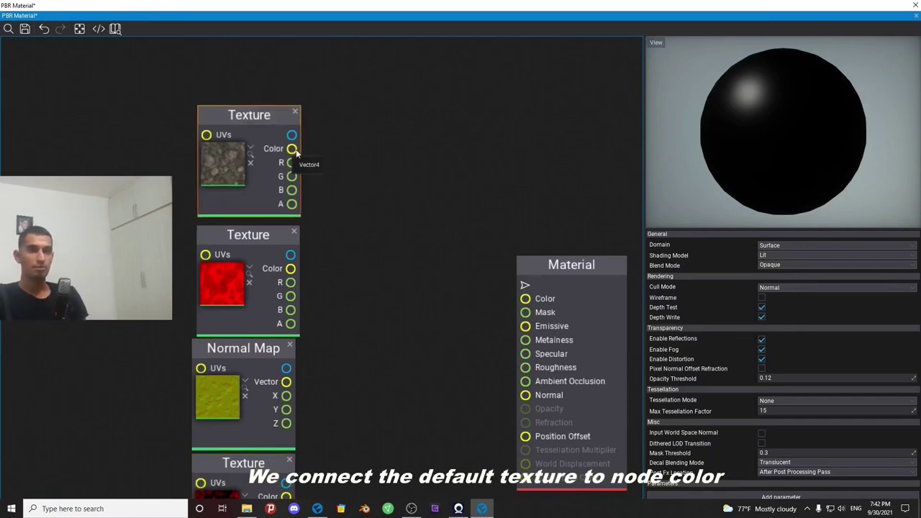
left_click_drag(292, 149, 525, 298)
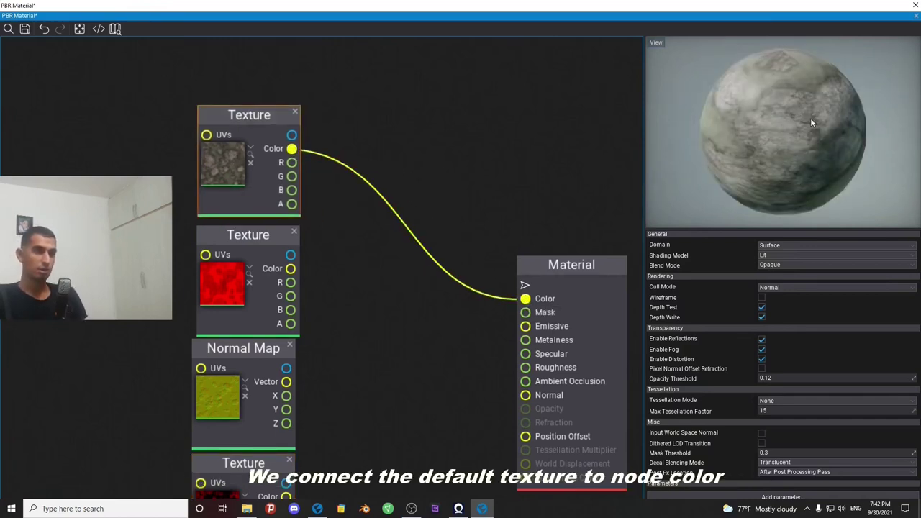
mouse_move(376, 253)
right_mouse_down()
mouse_move(356, 272)
mouse_move(365, 239)
right_mouse_up()
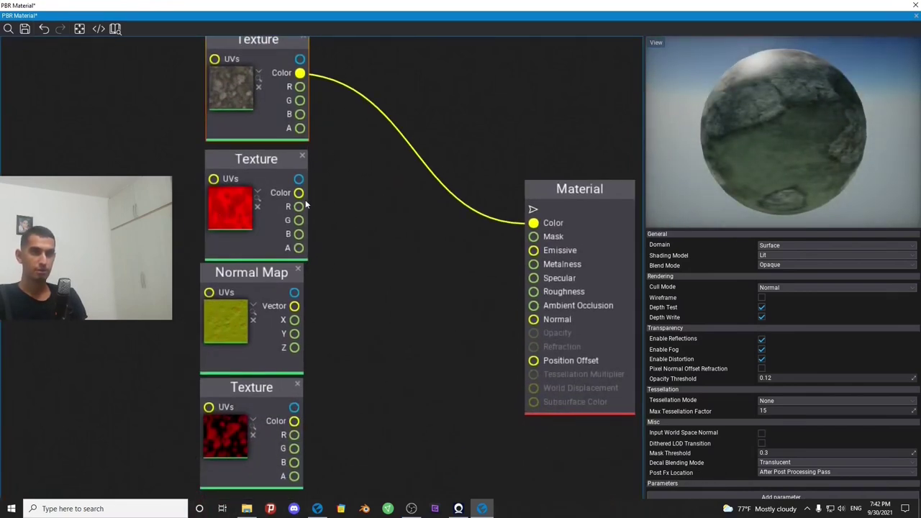
left_click_drag(299, 193, 535, 309)
Step: Wire the Normal Map to Normal and the roughness texture to Roughness
left_click_drag(295, 306, 534, 319)
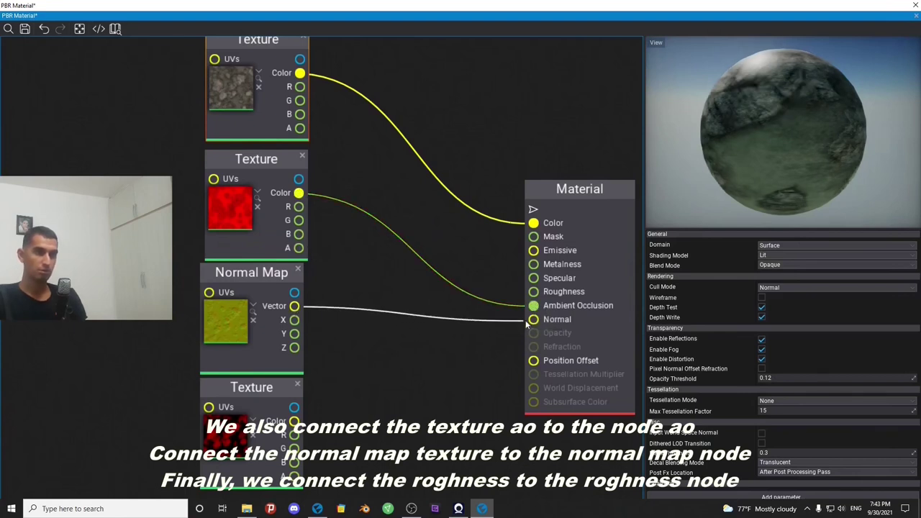
right_click_drag(368, 357, 373, 298)
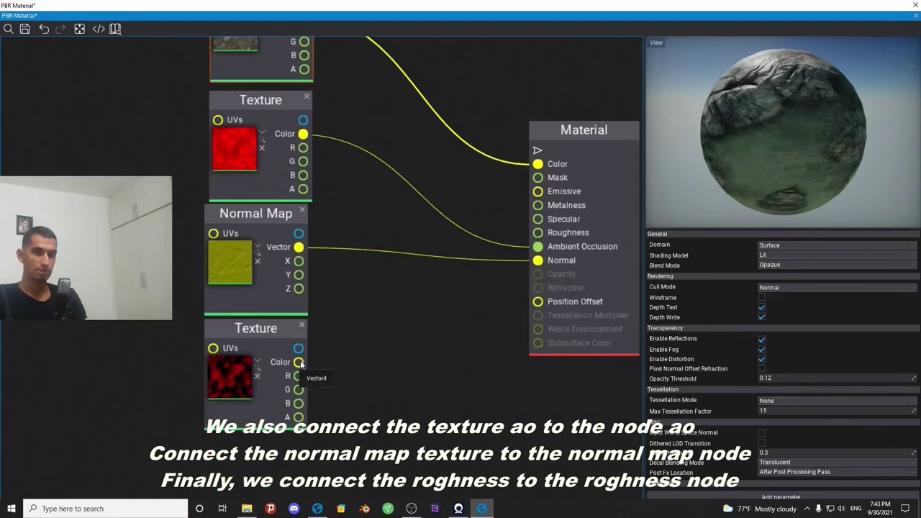
left_click_drag(298, 362, 537, 233)
right_click_drag(537, 234, 538, 246)
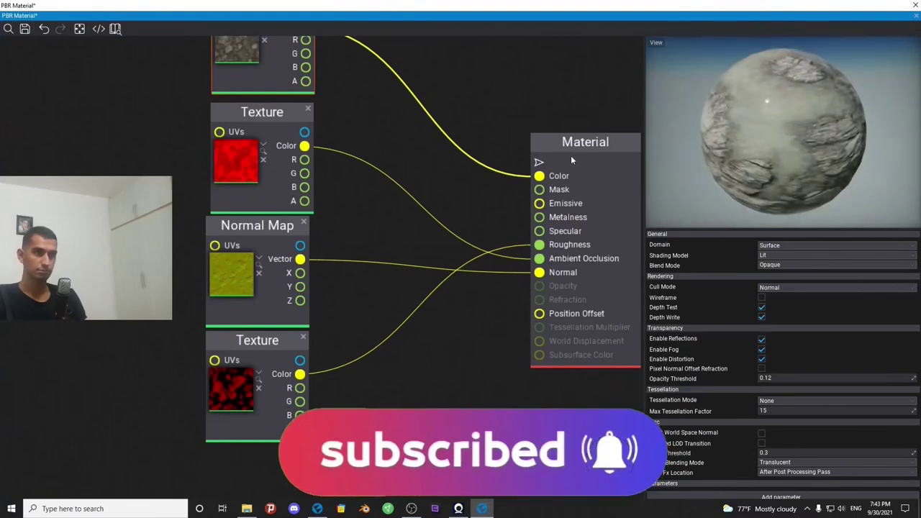
right_click_drag(573, 160, 517, 219)
left_click(25, 32)
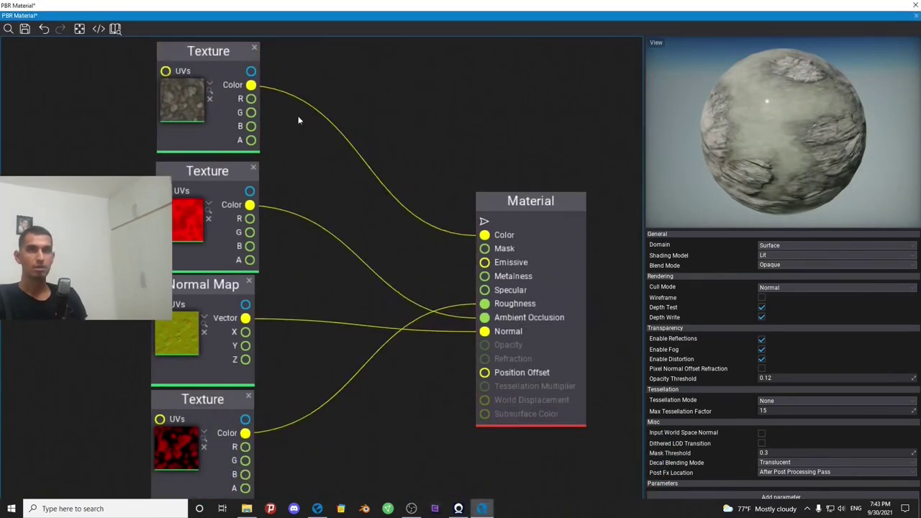
right_click_drag(436, 166, 462, 145)
Step: Save the PBR Material and close the material editor window
left_click(20, 28)
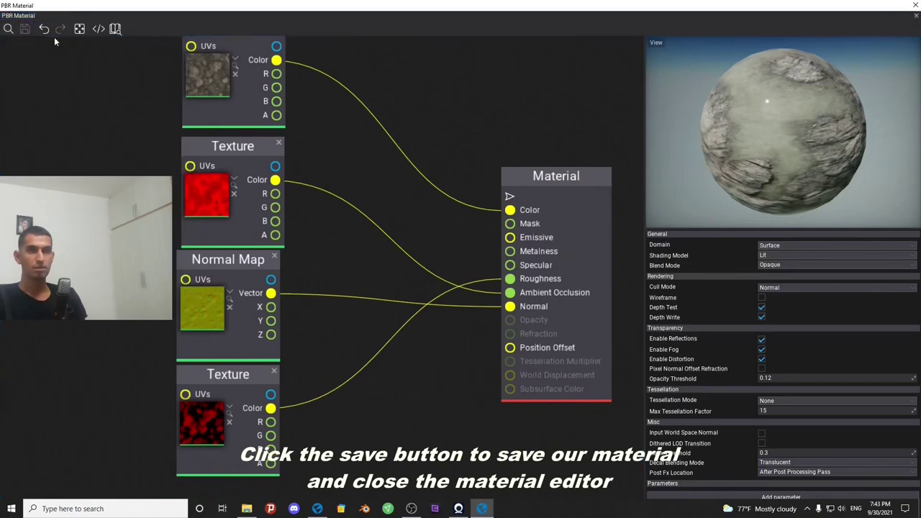
right_click(75, 10)
left_click(94, 71)
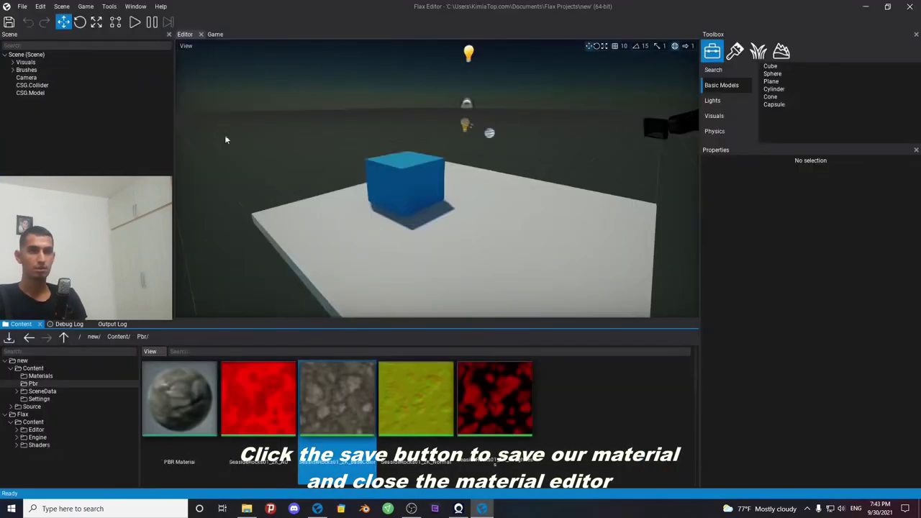
Step: Delete Brushes, CSG.Model and CSG.Collider from the scene tree
mouse_move(480, 169)
right_mouse_down()
mouse_move(432, 147)
mouse_move(460, 180)
right_mouse_up()
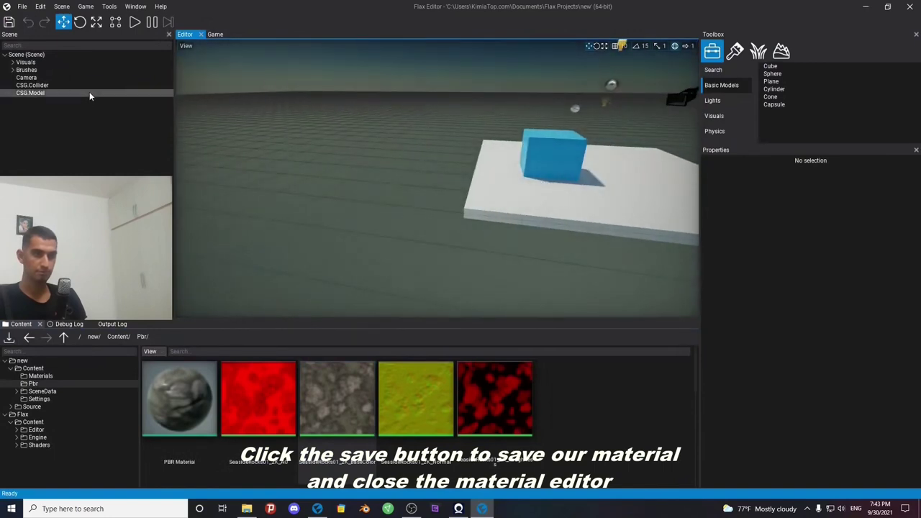
left_click(45, 69)
key("Delete")
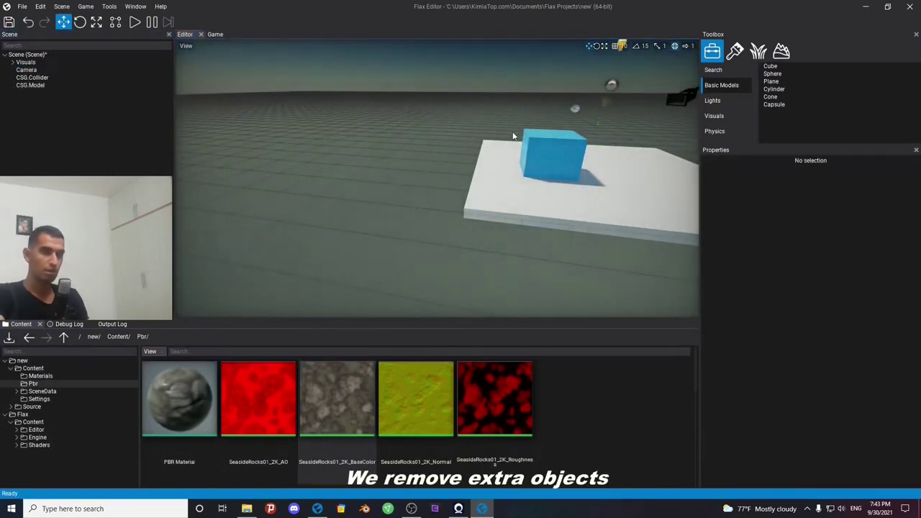
left_click(542, 150)
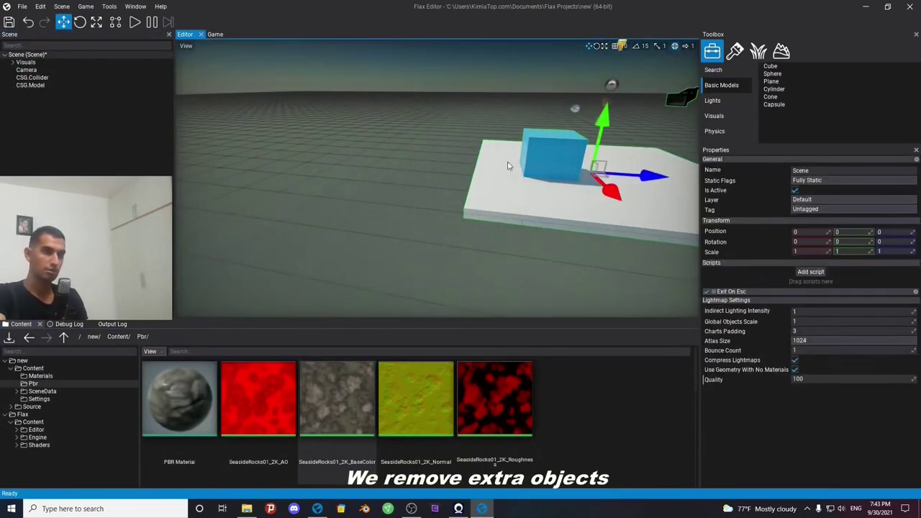
left_click(28, 85)
key("Delete")
left_click(35, 77)
key("Delete")
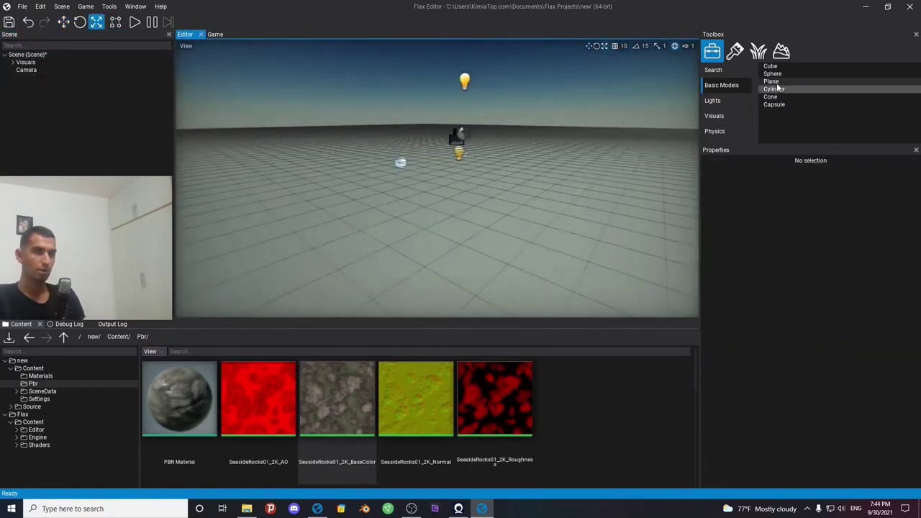
Step: Drop a Plane from Toolbox Basic Models into the viewport
left_click_drag(774, 81, 558, 147)
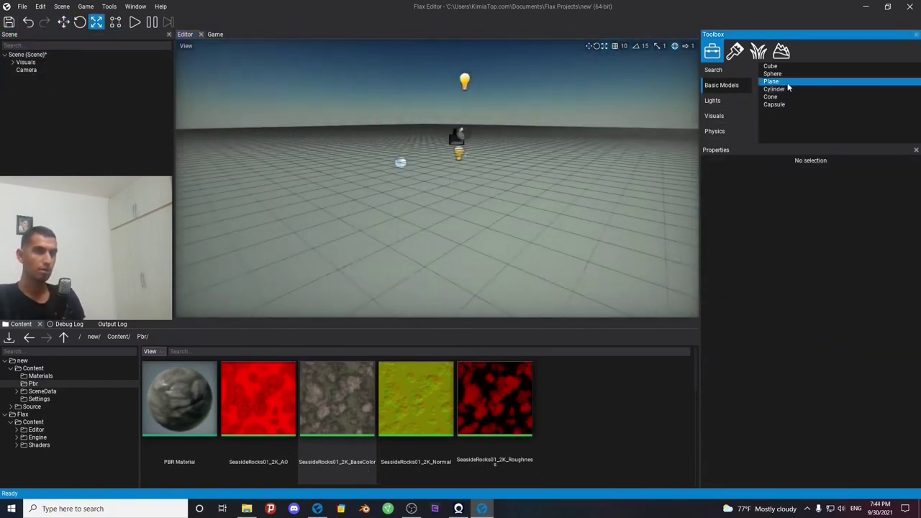
left_click_drag(442, 193, 436, 183)
mouse_move(435, 183)
right_mouse_down()
mouse_move(504, 187)
mouse_move(403, 187)
right_mouse_up()
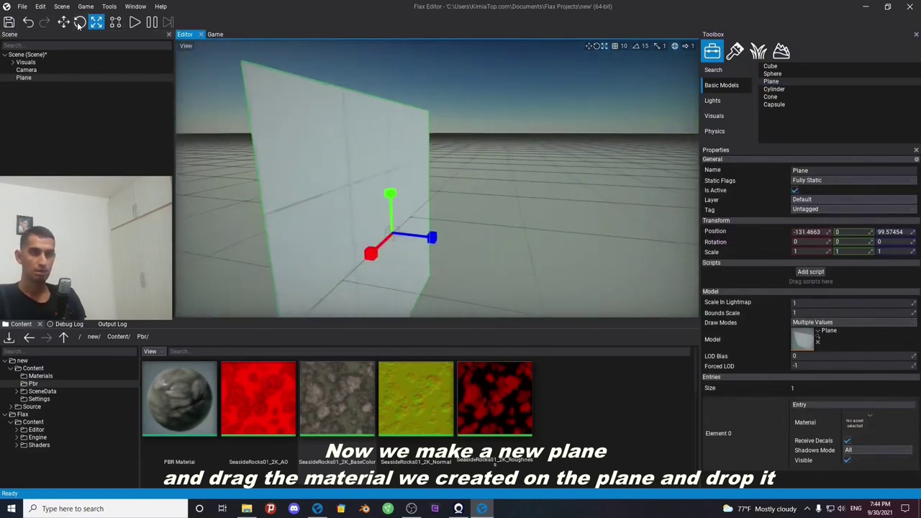
Step: Rotate the plane to -90 on X so it lies flat, then return to translate mode
key("2")
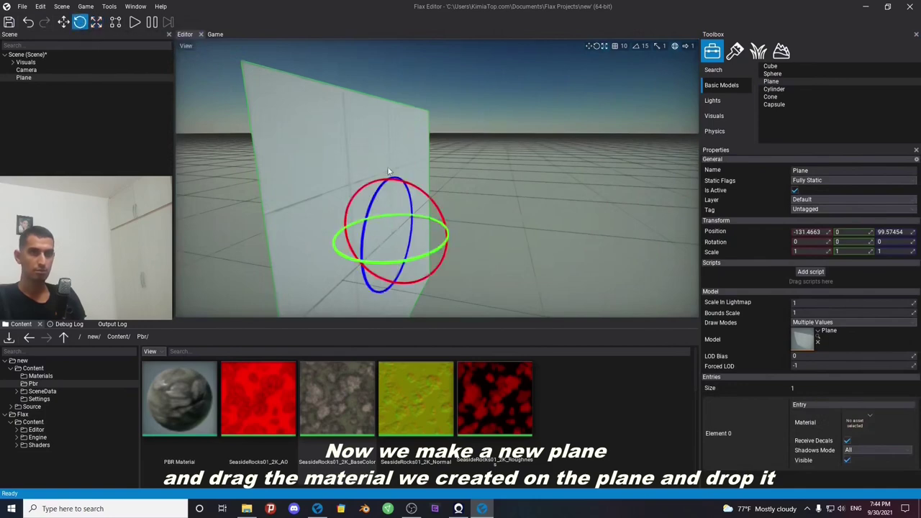
left_click_drag(429, 200, 383, 184)
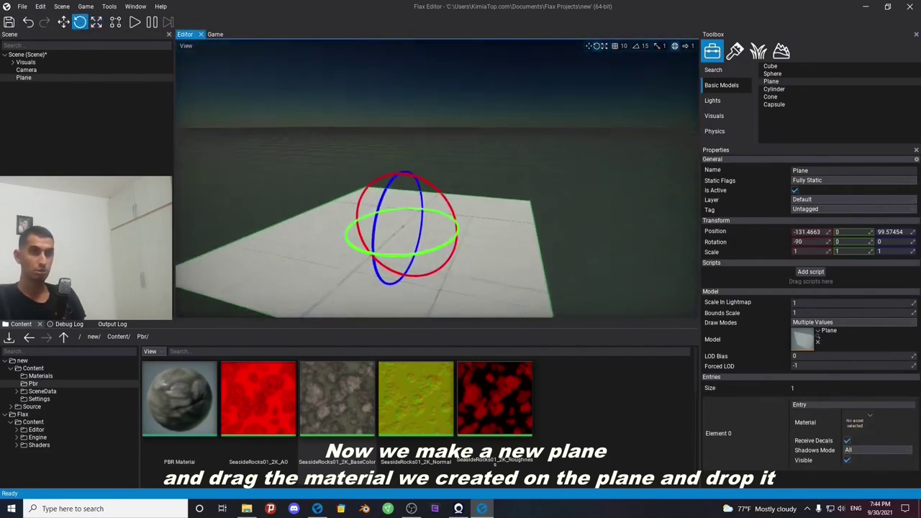
scroll(381, 184, "down", 3)
key("1")
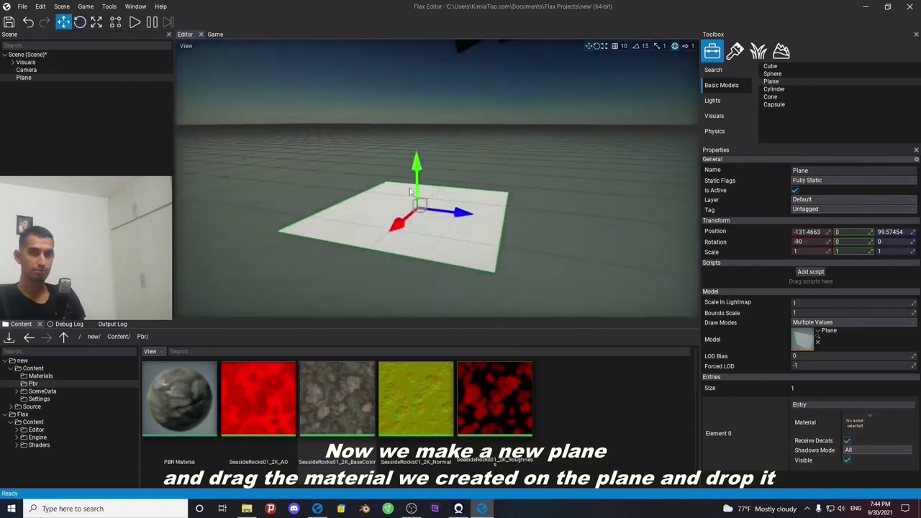
scroll(410, 191, "up", 2)
scroll(410, 191, "up", 2)
scroll(410, 190, "up", 1)
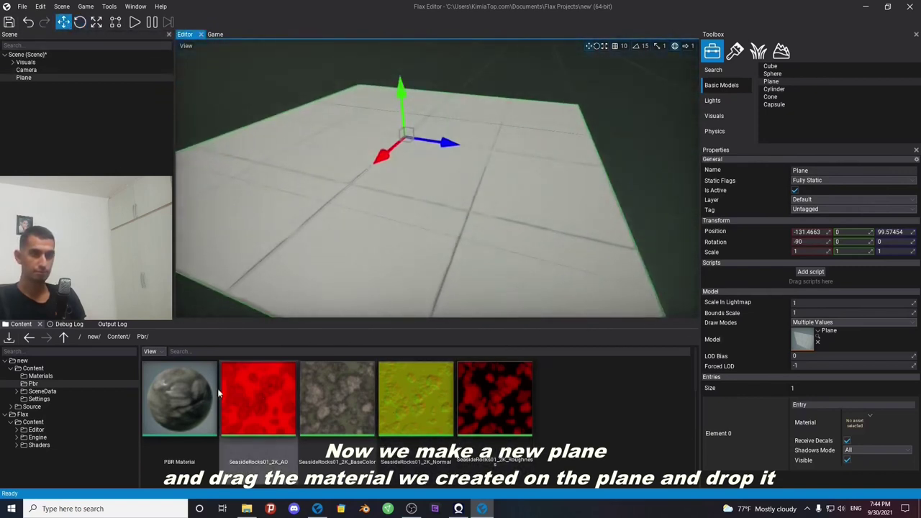
left_click(198, 396)
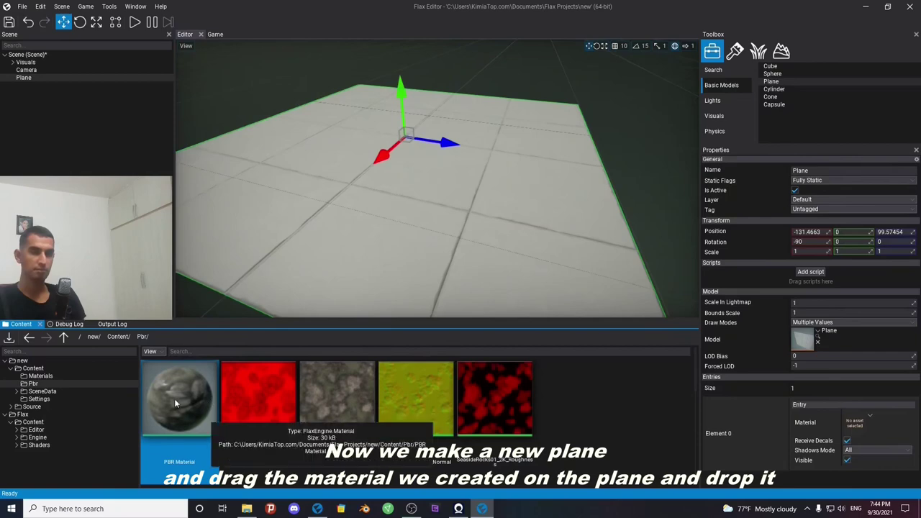
Step: Drag PBR Material from the Content panel onto the plane in the viewport
left_click_drag(174, 403, 180, 408)
left_click_drag(225, 308, 425, 216)
mouse_move(466, 160)
right_mouse_down()
mouse_move(504, 187)
mouse_move(461, 194)
mouse_move(495, 291)
right_mouse_up()
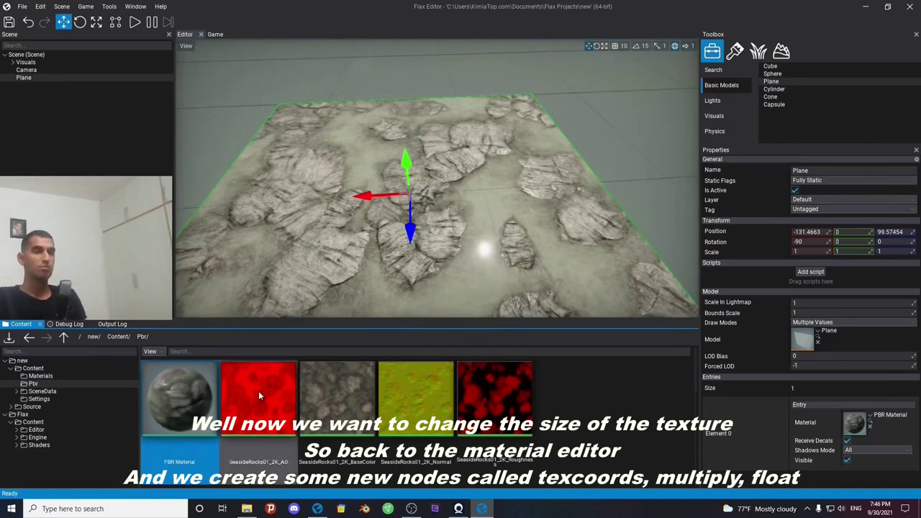
Step: Reopen PBR Material and add a Texcoords node to the graph
double_click(180, 396)
mouse_move(275, 201)
right_mouse_down()
mouse_move(389, 213)
mouse_move(422, 236)
right_mouse_up()
scroll(385, 213, "up", 2)
right_click(322, 193)
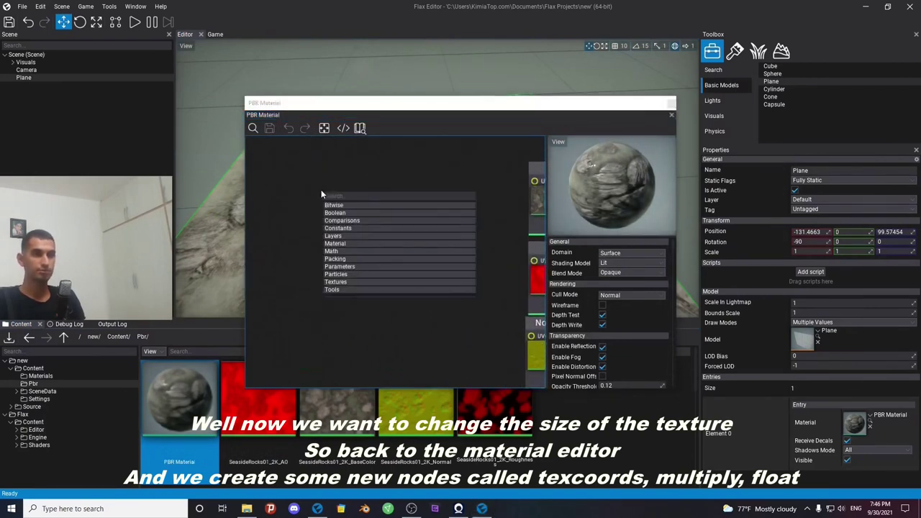
type("tex")
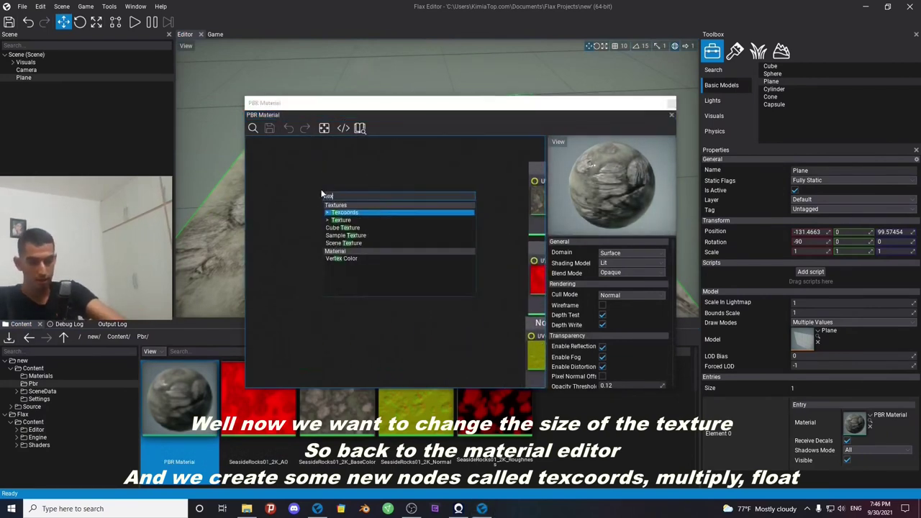
key("Return")
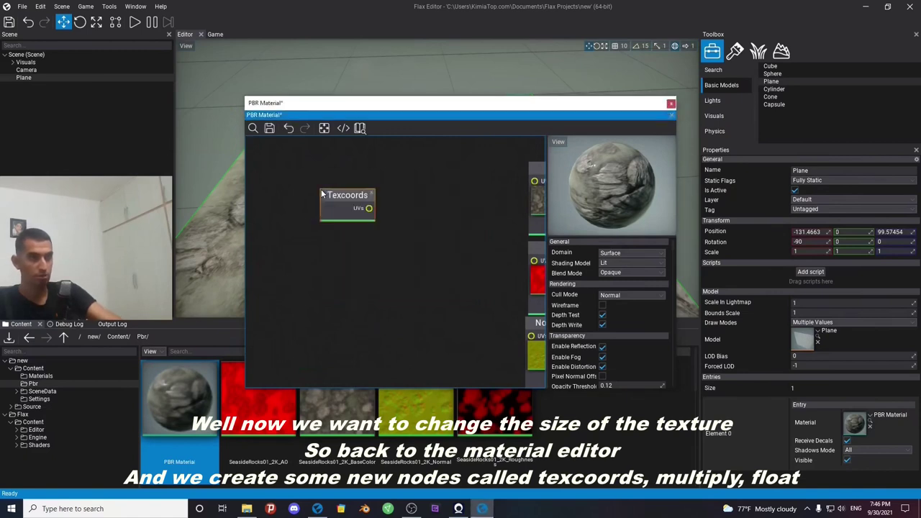
Step: Add a Multiply node and connect Texcoords UVs to its A input
right_click_drag(407, 237, 374, 253)
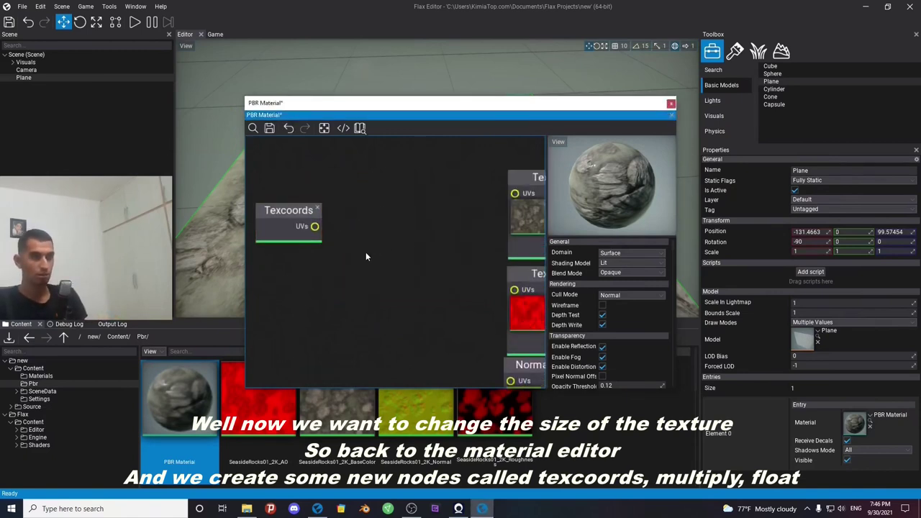
right_click(372, 249)
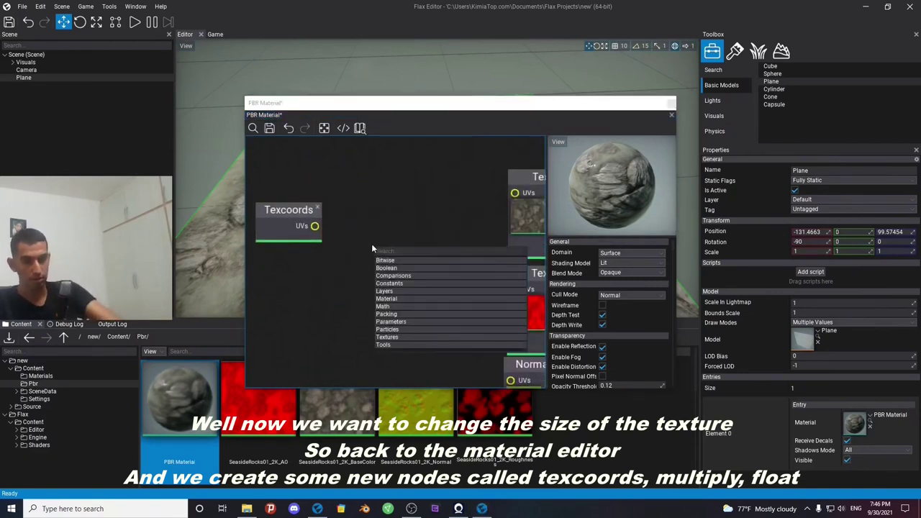
type("mul")
key("Return")
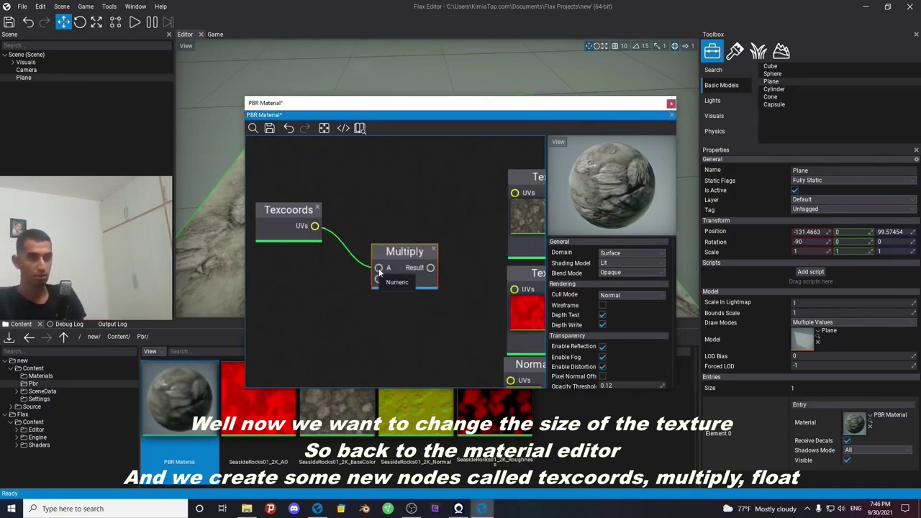
left_click_drag(379, 271, 379, 269)
Step: Add a Float node feeding Multiply's B input and place it beneath Texcoords
left_click_drag(317, 318, 317, 318)
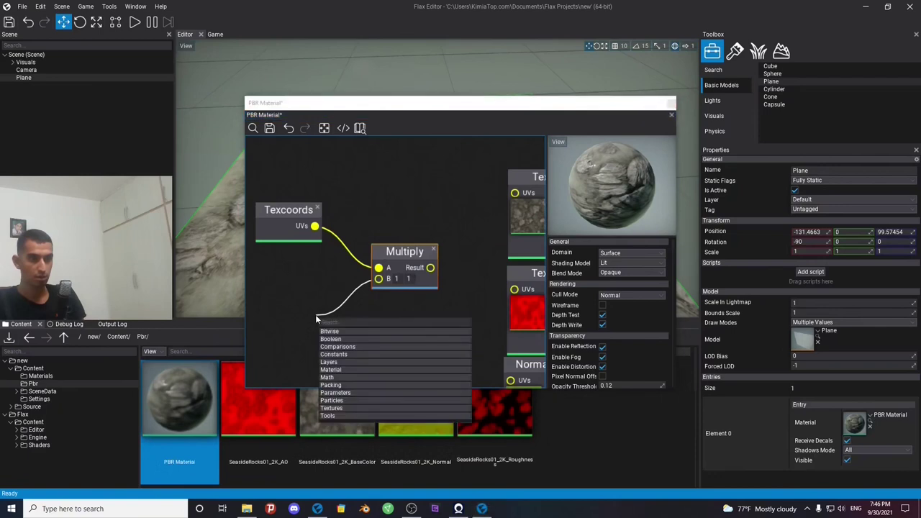
type("floa")
key("Escape")
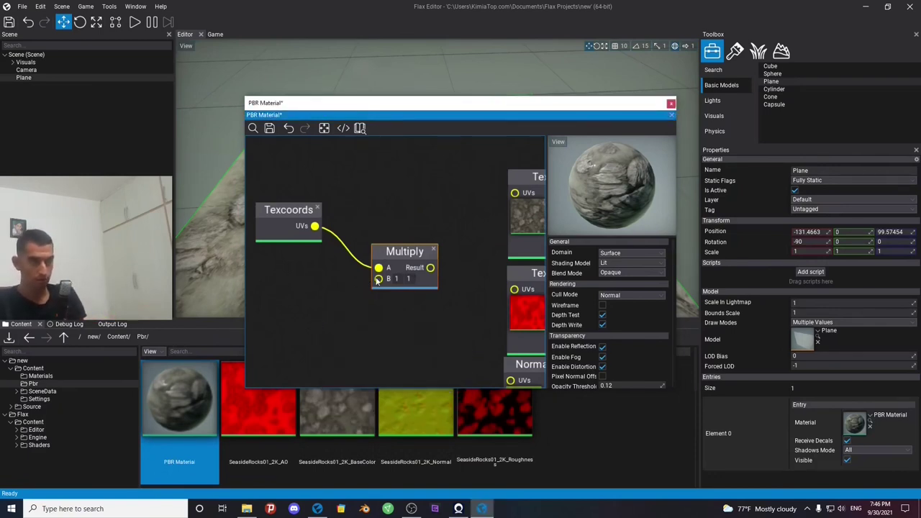
left_click_drag(377, 280, 336, 294)
type("flo")
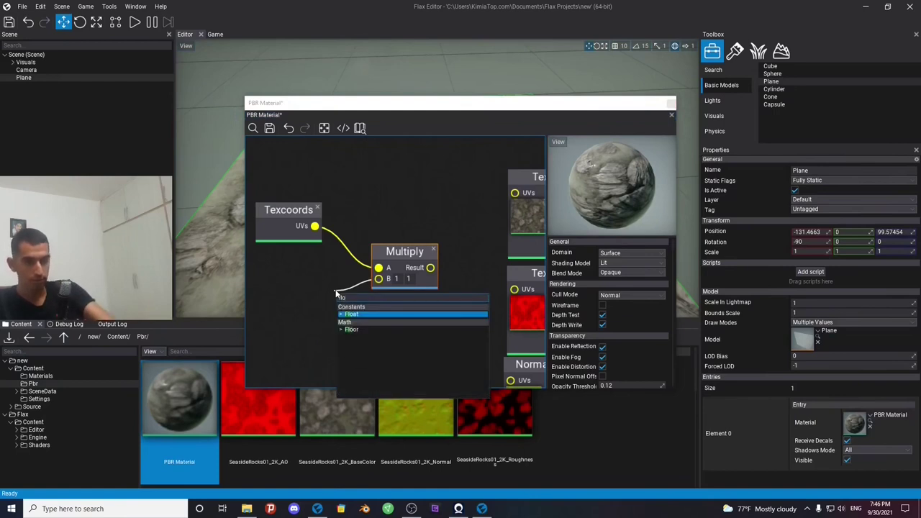
key("Return")
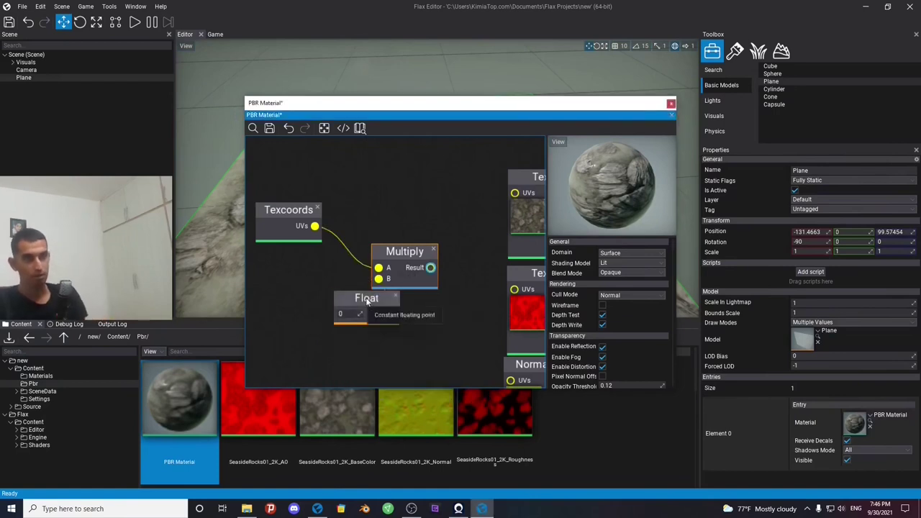
left_click_drag(336, 293, 258, 283)
right_click_drag(422, 296, 358, 329)
Step: Set the Float node's value to 10
left_click(389, 272)
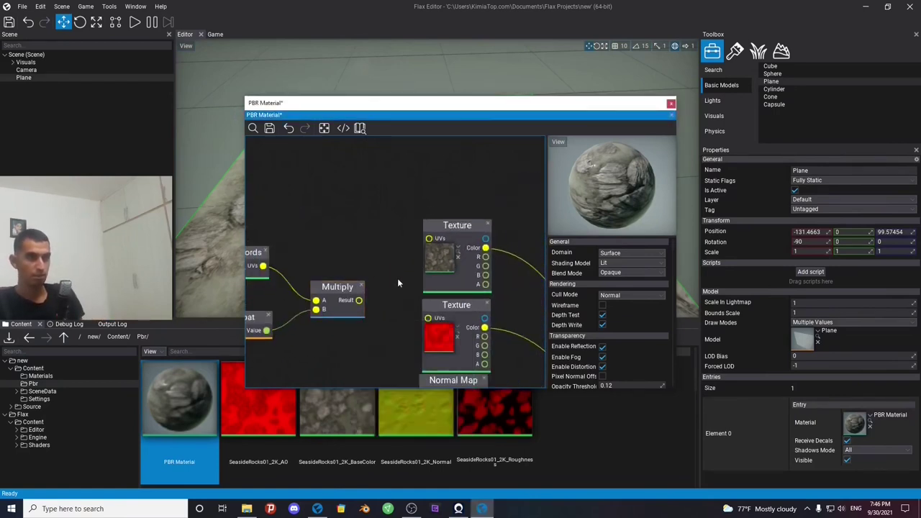
right_click_drag(398, 278, 349, 220)
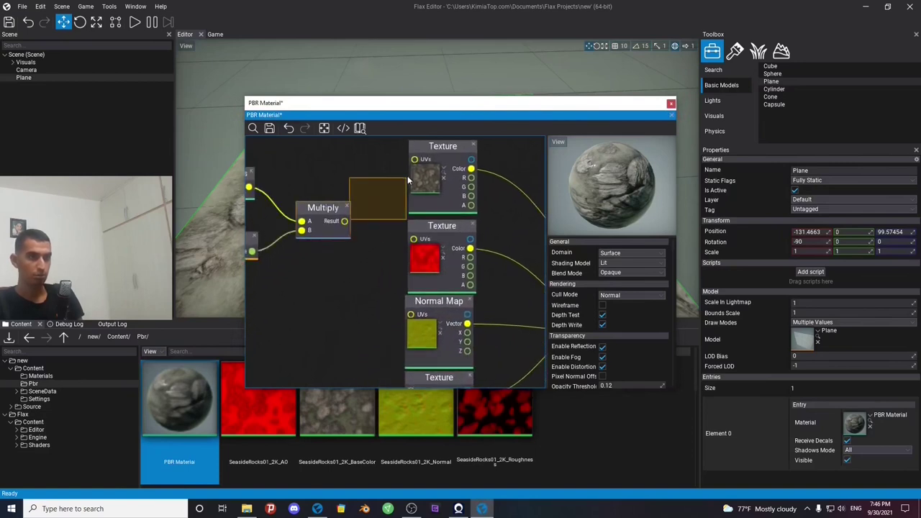
right_click_drag(250, 263, 313, 274)
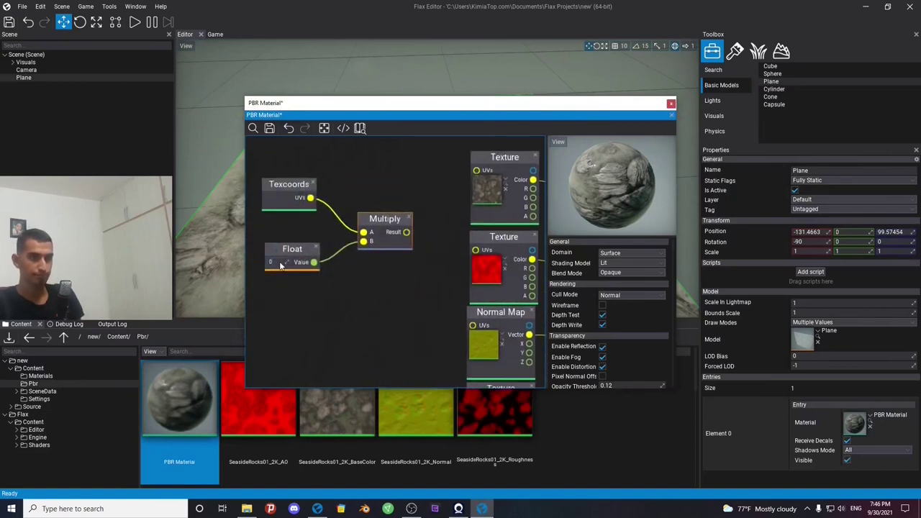
left_click_drag(281, 264, 302, 264)
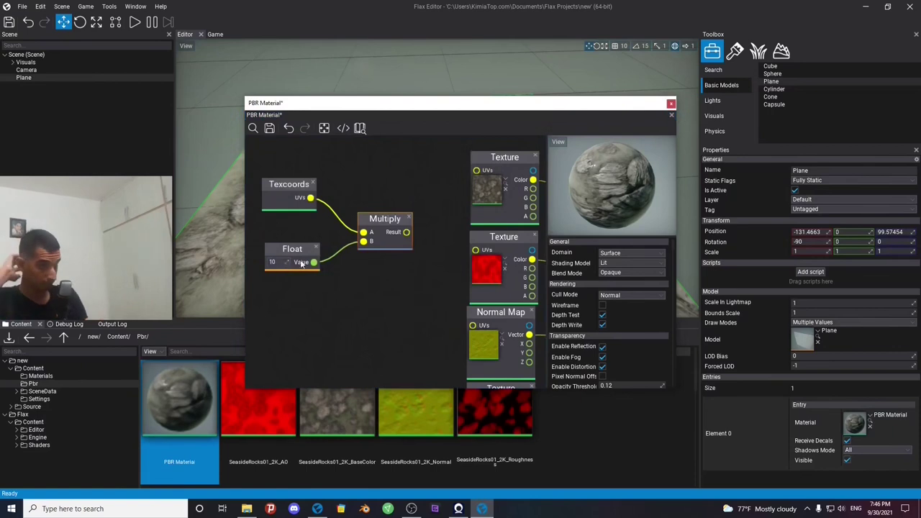
Step: Connect the Multiply Result to the UVs of every Texture node and the Normal Map
mouse_move(423, 257)
right_mouse_down()
mouse_move(421, 268)
mouse_move(341, 302)
right_mouse_up()
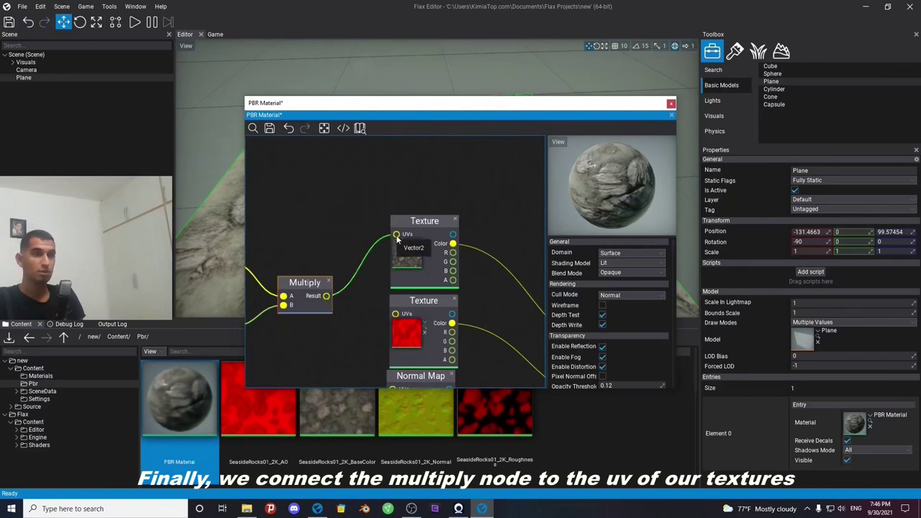
left_click_drag(397, 238, 406, 249)
right_click_drag(360, 265, 366, 224)
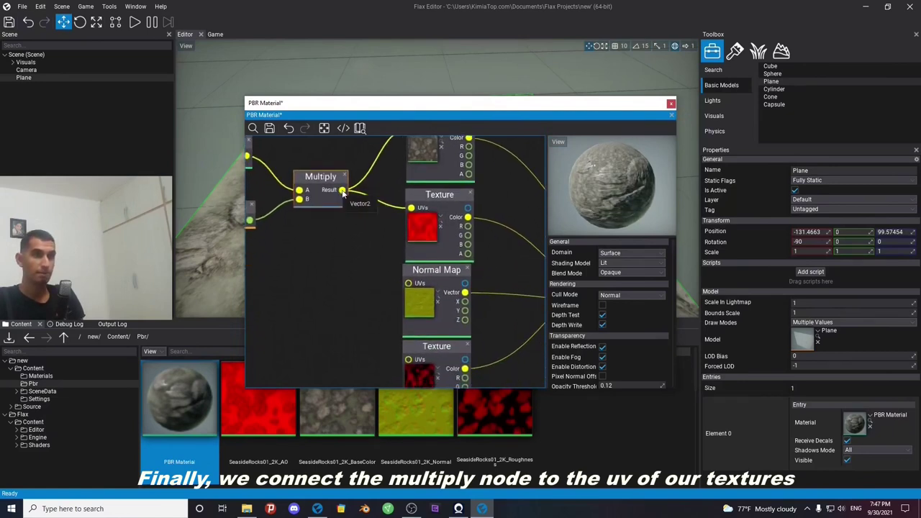
left_click_drag(412, 287, 412, 286)
right_click_drag(367, 300, 371, 276)
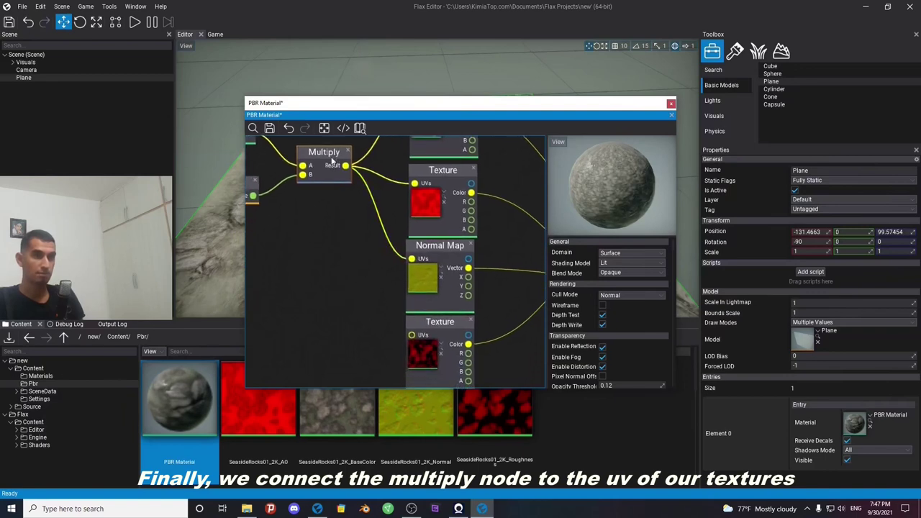
mouse_move(345, 166)
left_mouse_down()
mouse_move(421, 337)
mouse_move(413, 336)
left_mouse_up()
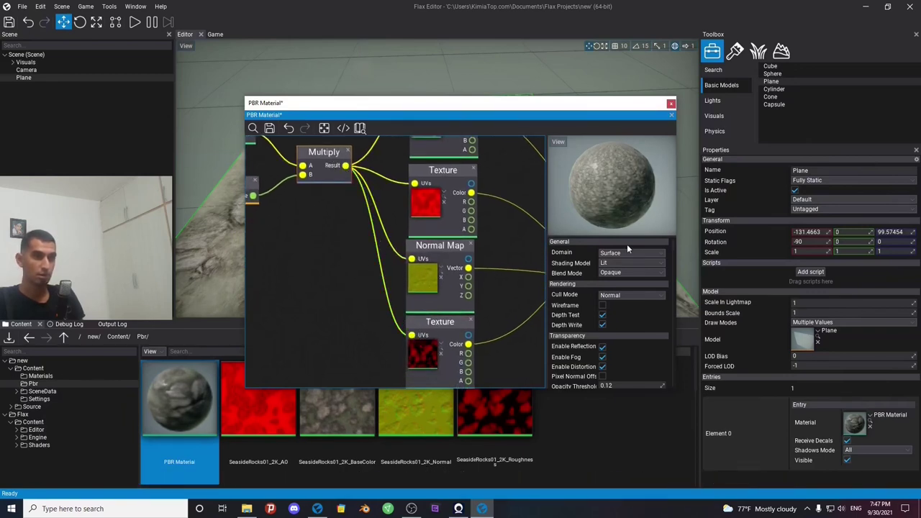
mouse_move(380, 135)
left_mouse_down()
mouse_move(353, 110)
mouse_move(678, 216)
left_mouse_up()
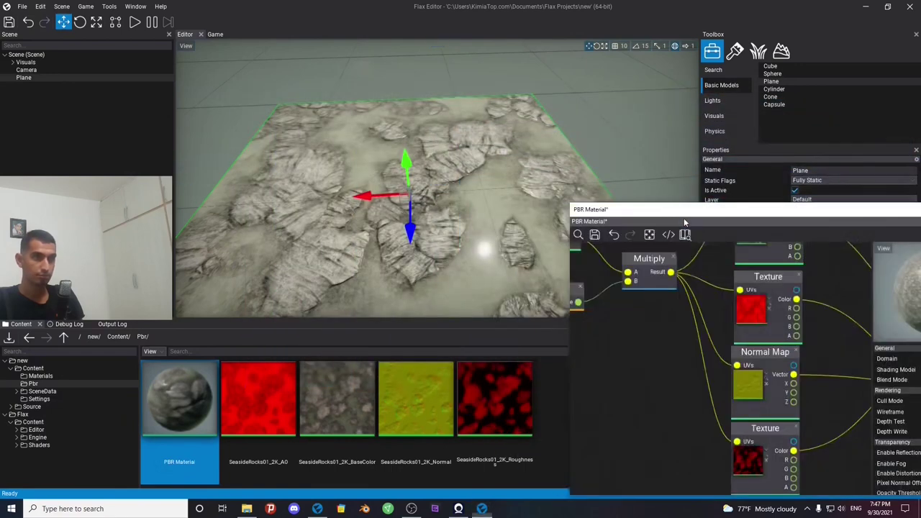
Step: Save the material and inspect the finely tiled rock (tiling 10) on the plane
left_click(594, 238)
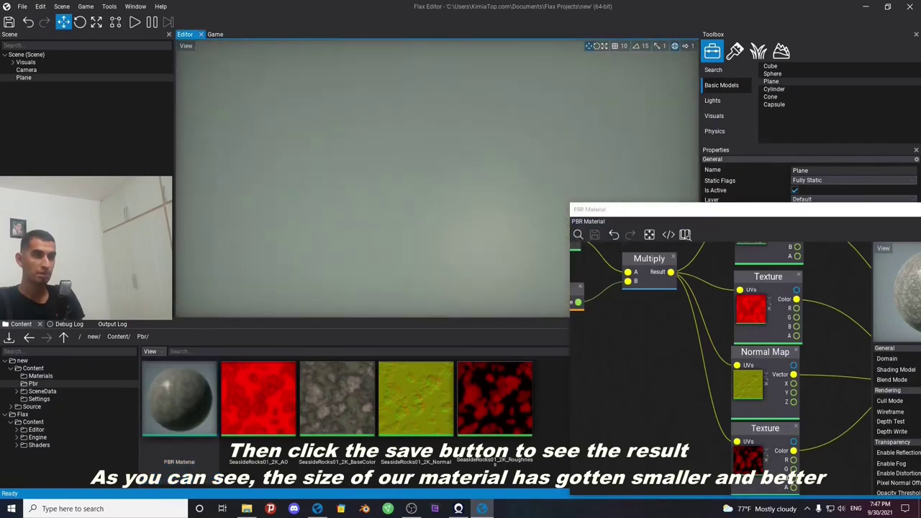
mouse_move(373, 180)
right_mouse_down()
mouse_move(404, 165)
mouse_move(389, 187)
mouse_move(403, 180)
right_mouse_up()
right_click_drag(648, 290, 728, 338)
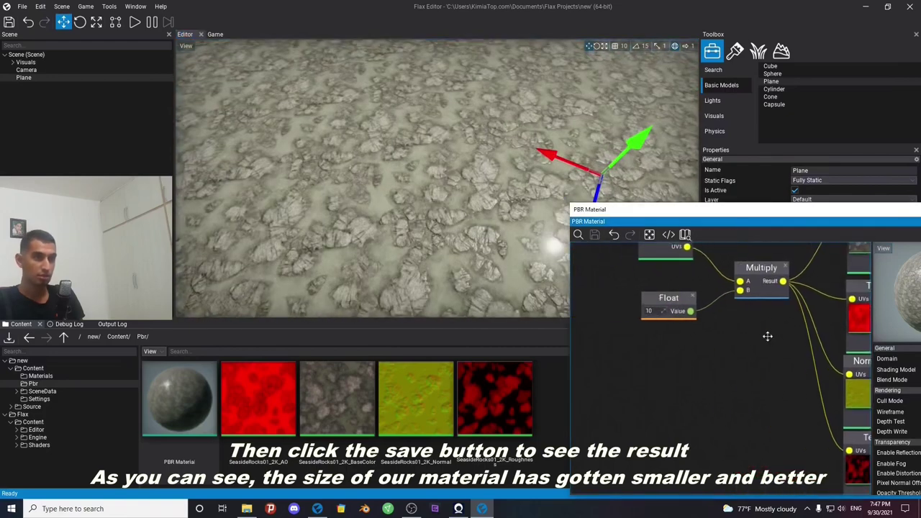
scroll(723, 353, "up", 2)
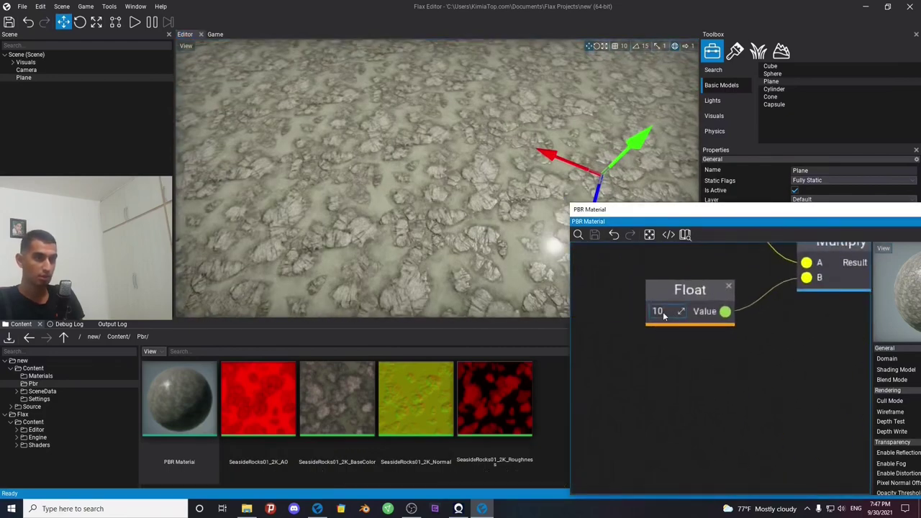
Step: Change the tiling Float to 5 and save the material again
type("5")
key("Return")
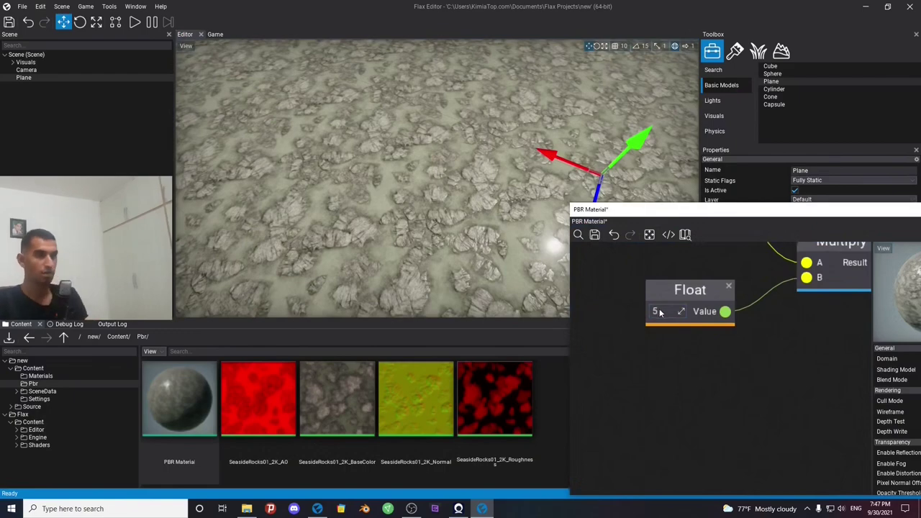
left_click(596, 236)
right_click_drag(437, 179, 461, 173)
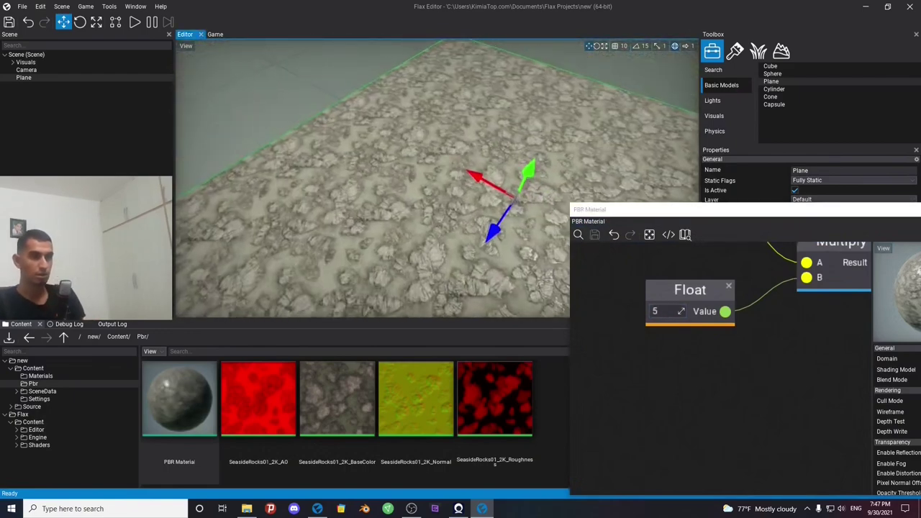